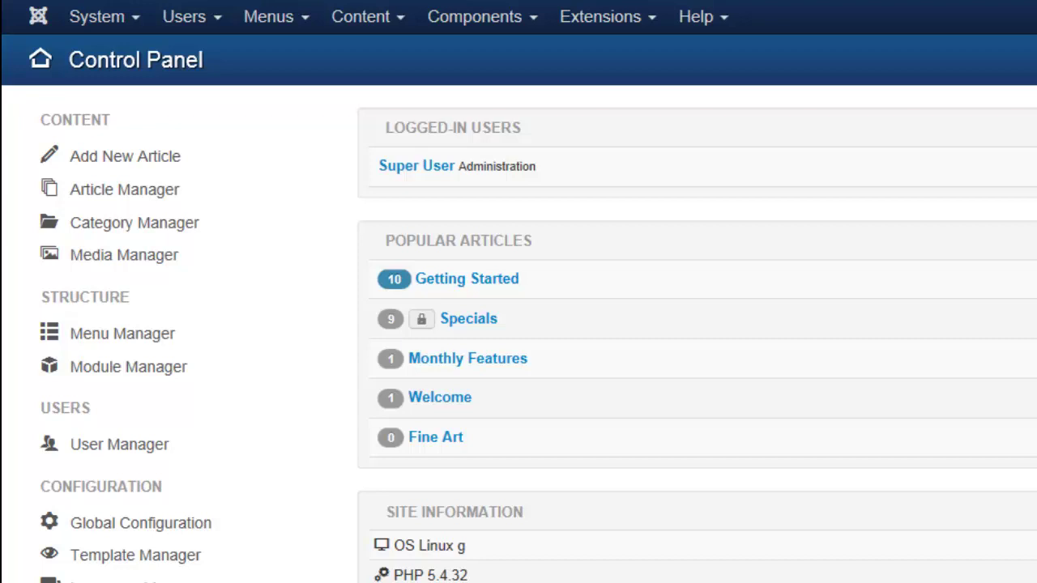
- Open the Module Manager and start creating a new site module
left_click(190, 377)
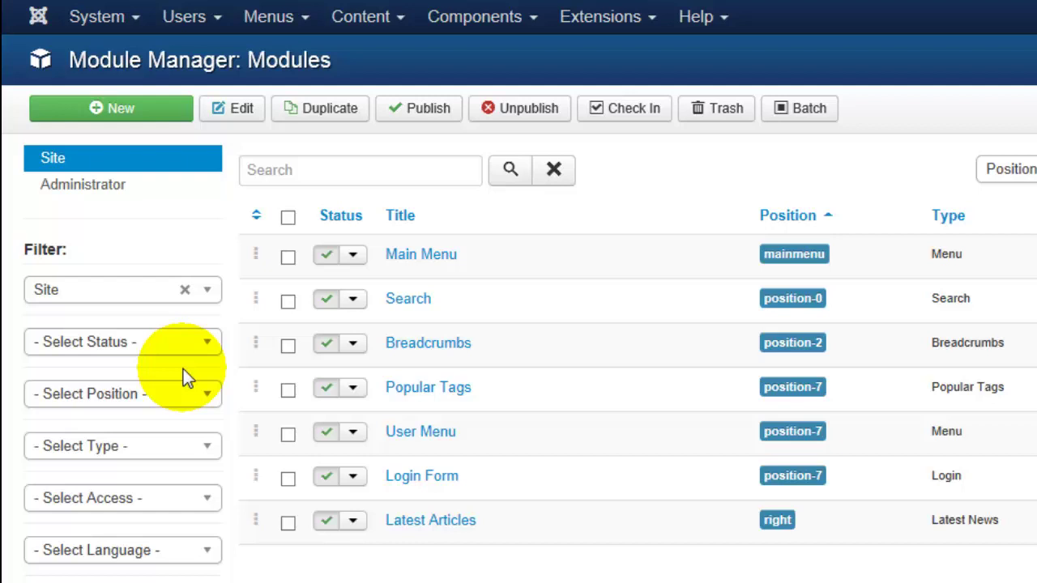
left_click(121, 109)
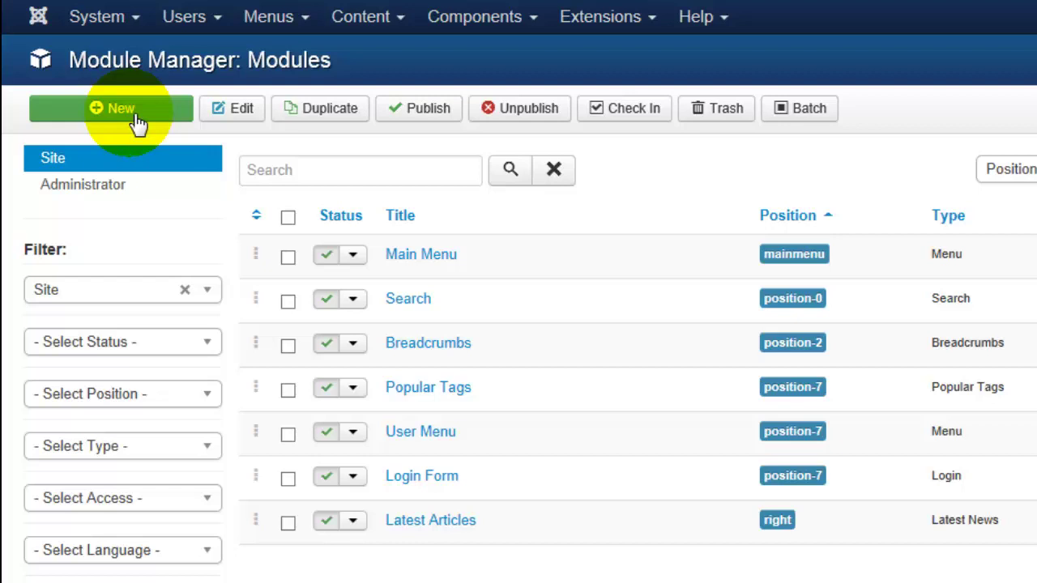
left_click(136, 120)
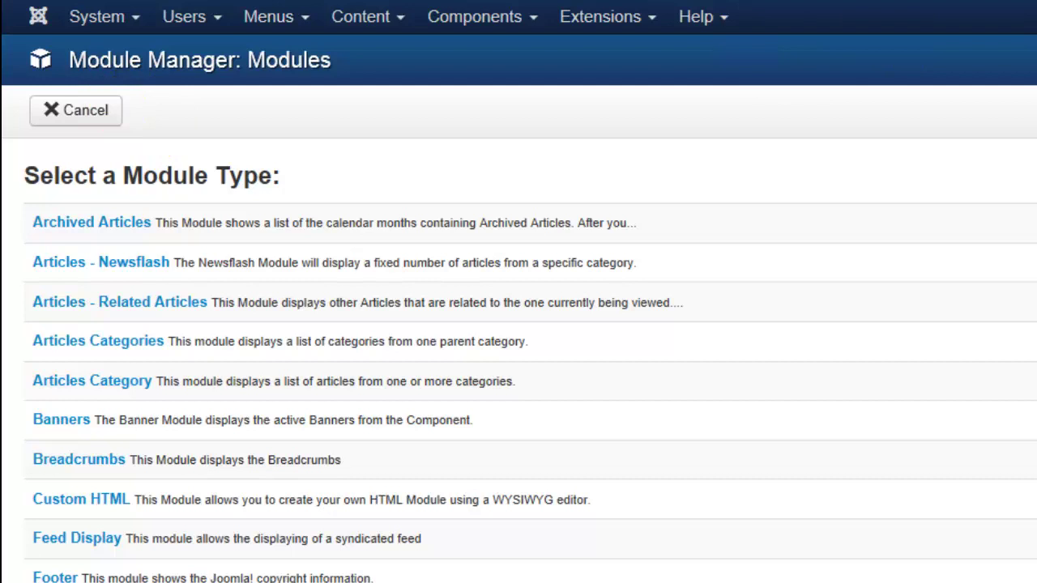
- Examine the list of available module types and their descriptions
scroll(519, 324, "down", 3)
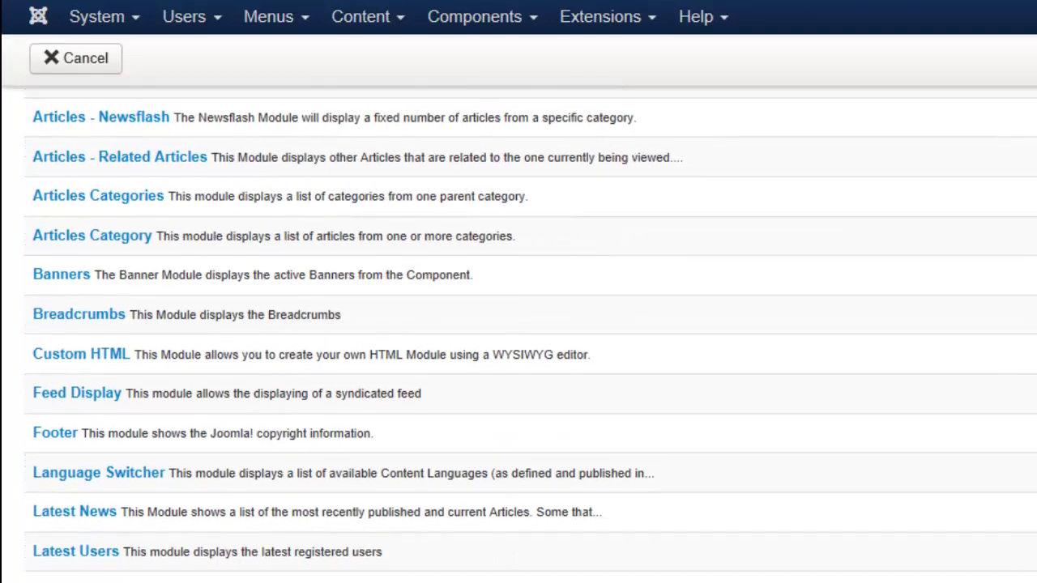
scroll(519, 324, "down", 4)
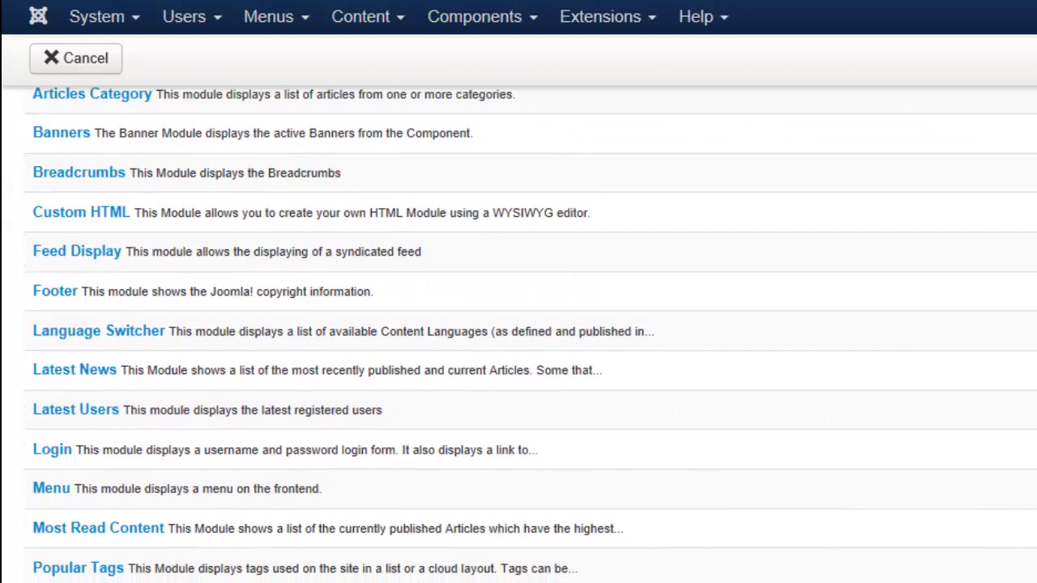
scroll(519, 324, "down", 5)
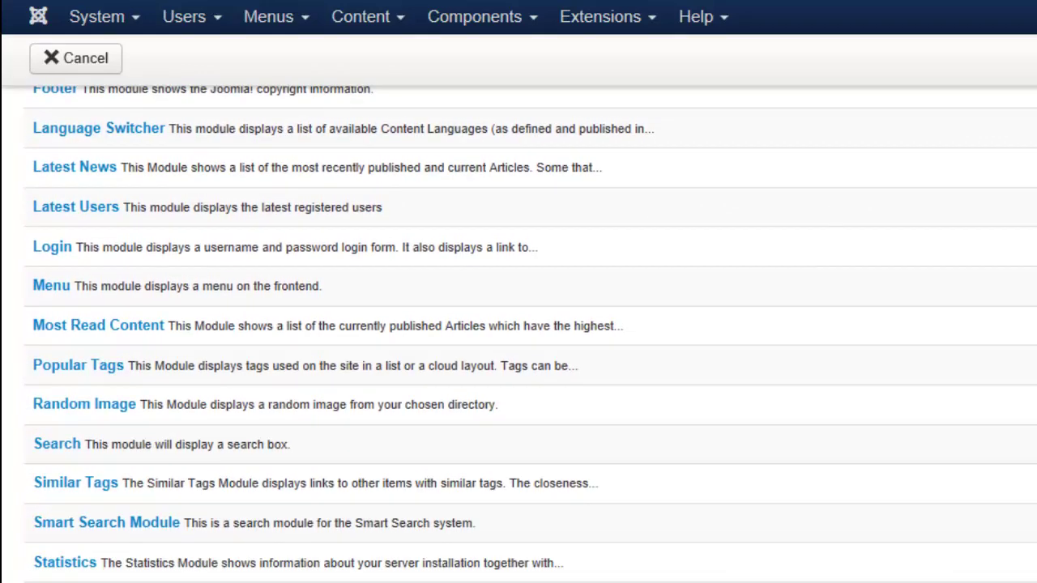
scroll(519, 324, "up", 1)
scroll(519, 324, "up", 10)
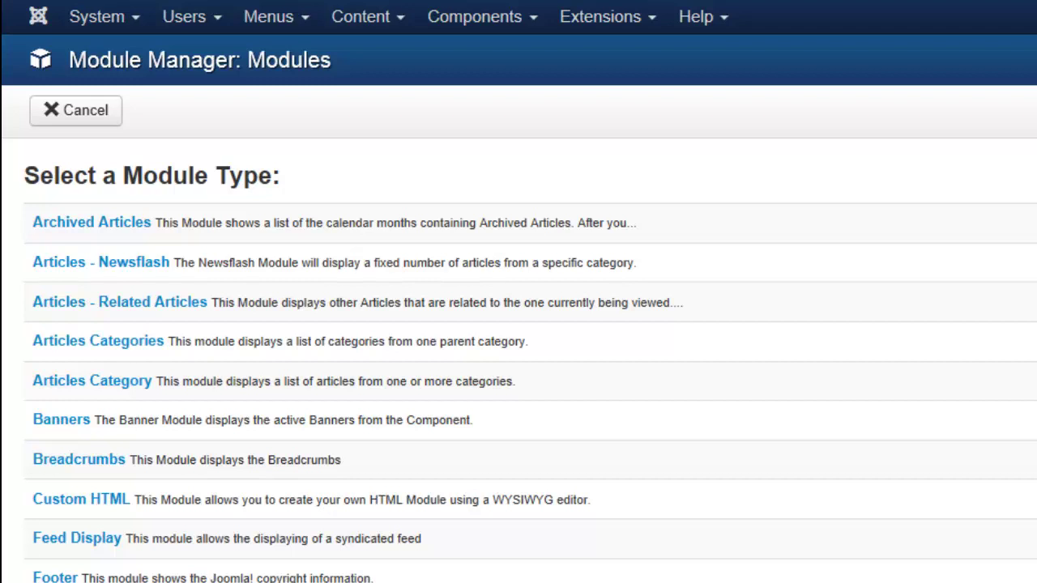
scroll(518, 324, "down", 4)
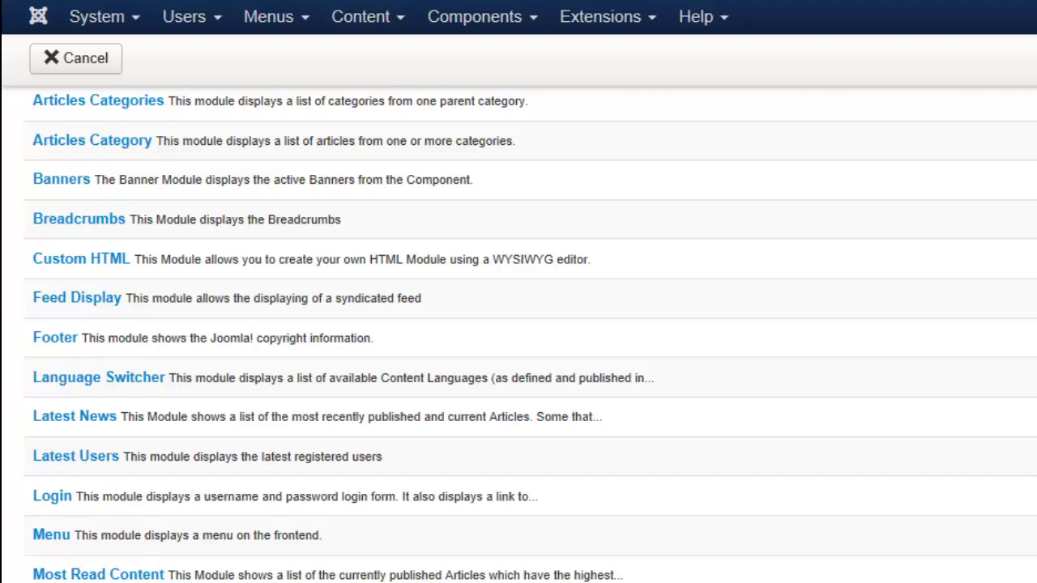
scroll(519, 324, "down", 2)
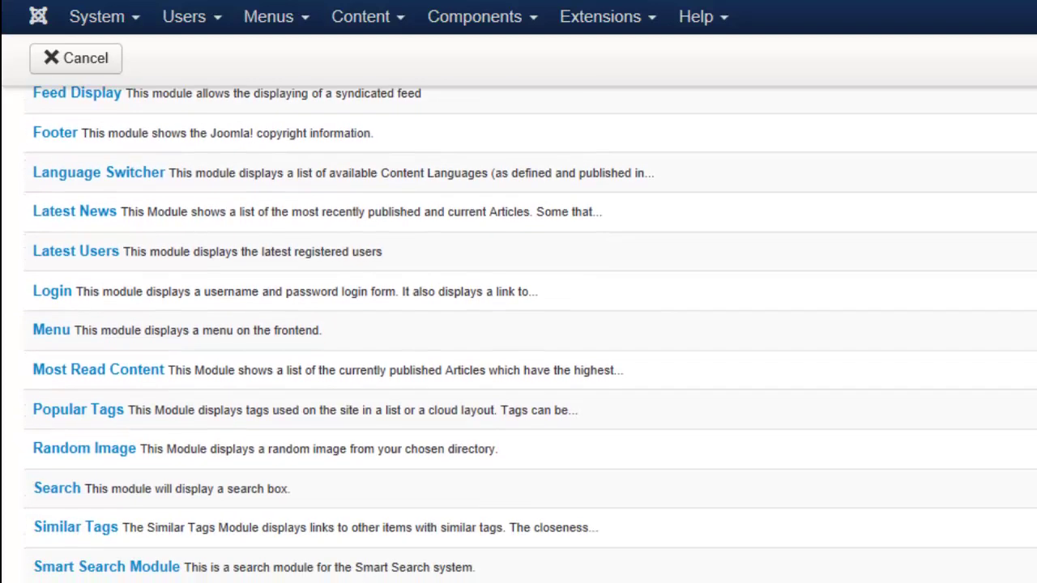
scroll(519, 335, "down", 1)
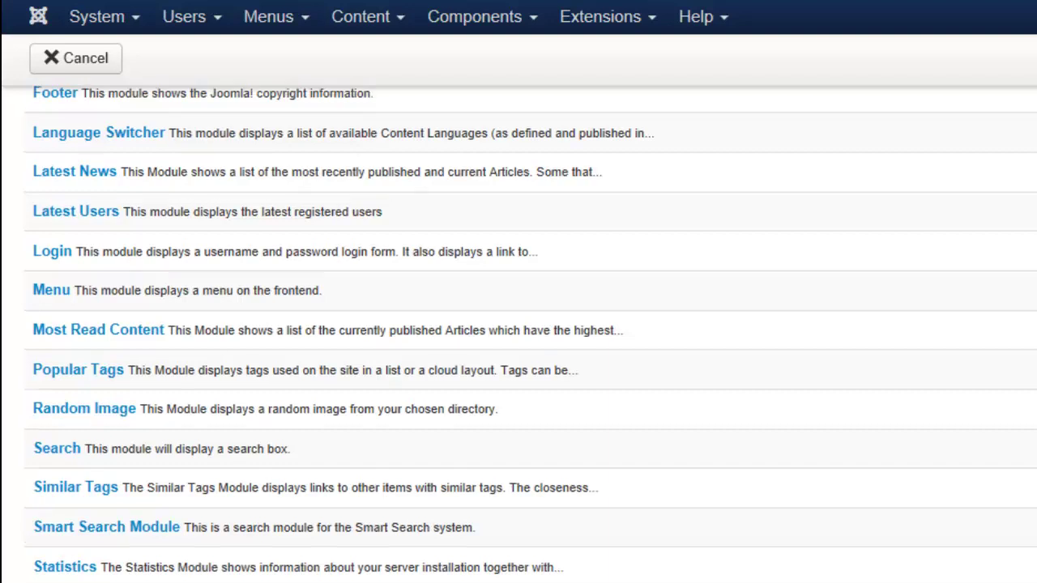
scroll(519, 333, "up", 1)
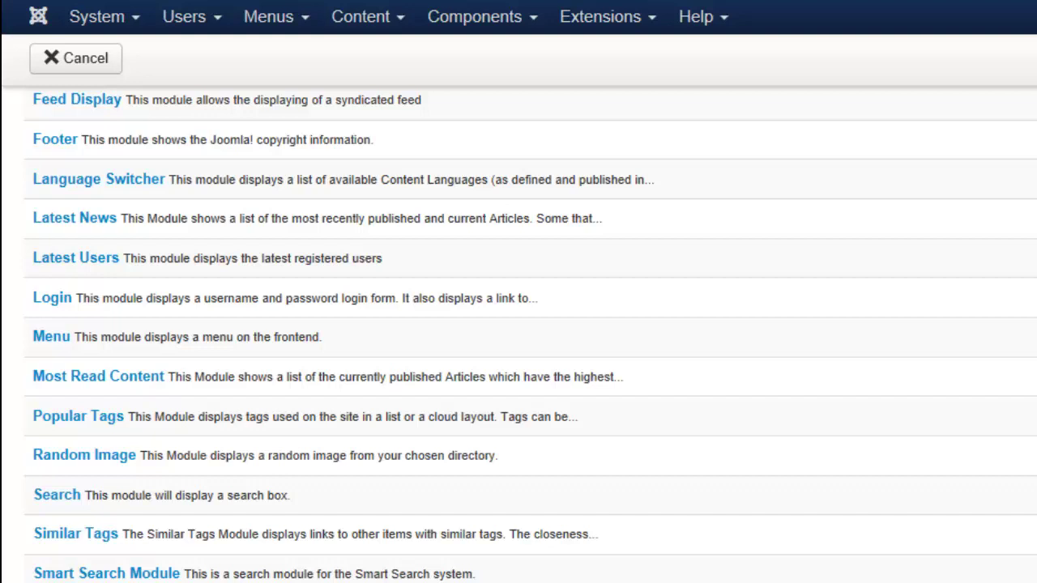
scroll(519, 337, "up", 3)
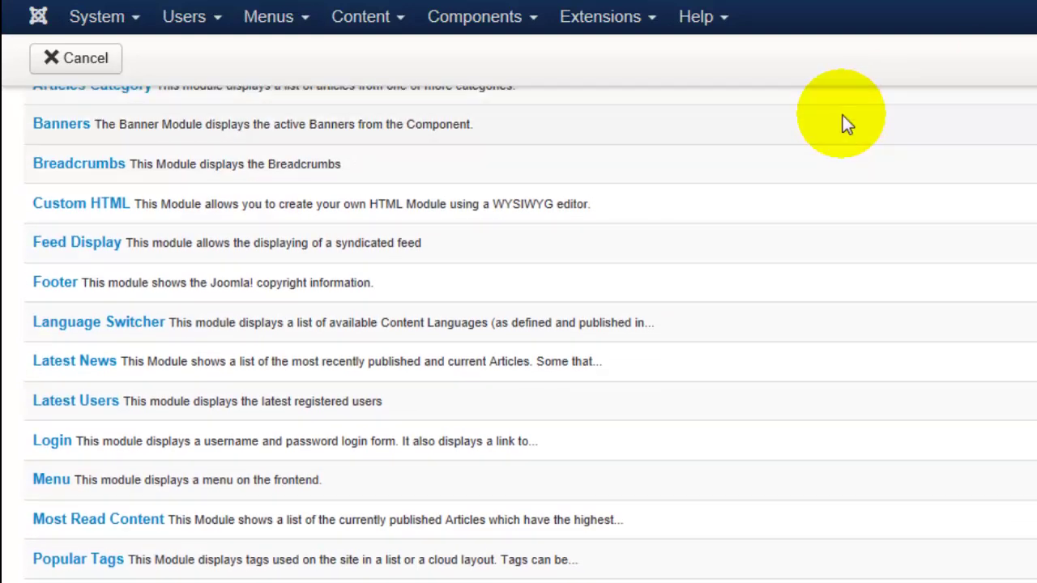
- Choose the Custom HTML module type and title the new module "Latest News"
left_click(102, 206)
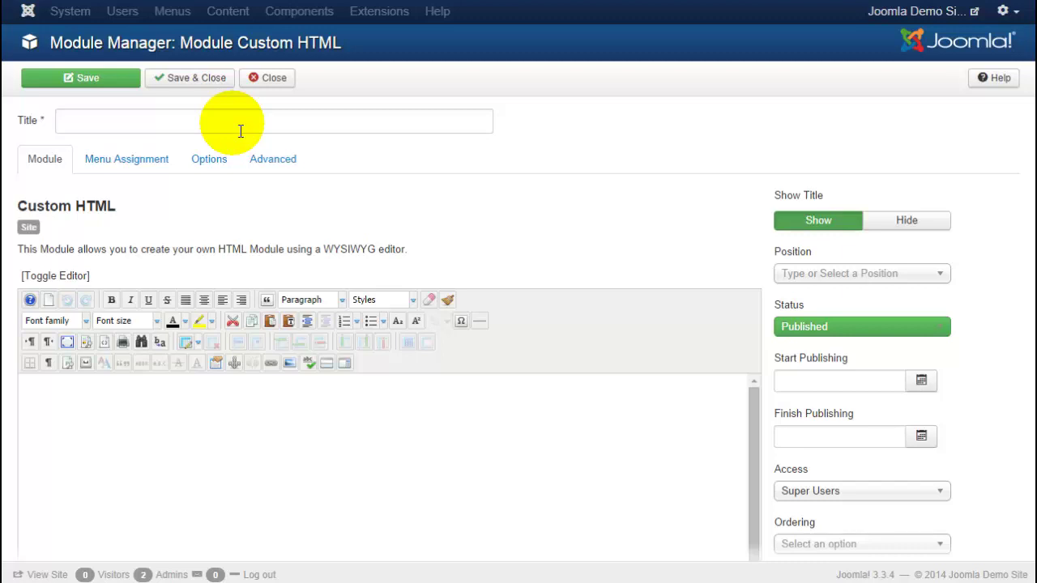
left_click(241, 129)
type("Latest ")
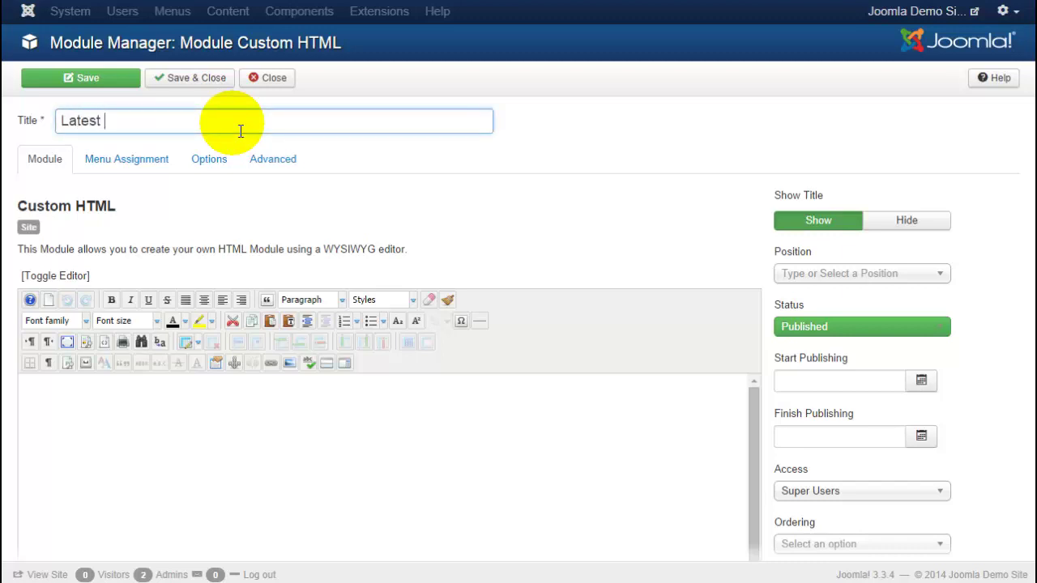
type("News")
- Enter the body text "Thanks for visiting our site. Please come back soon for more information." with the word "back" in bold green
left_click(157, 430)
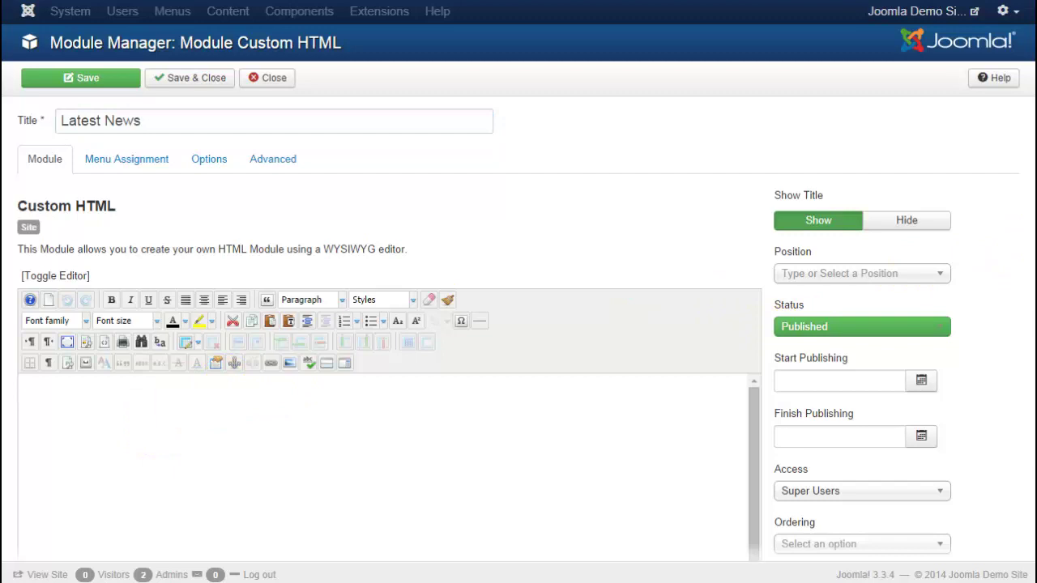
scroll(1025, 256, "down", 2)
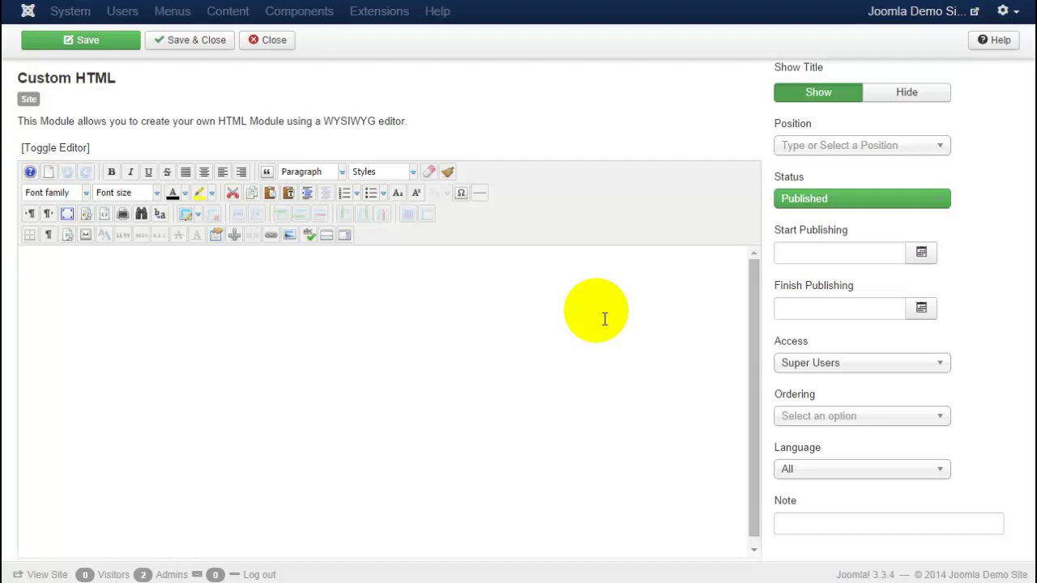
type("Thanks for visiting our site. ")
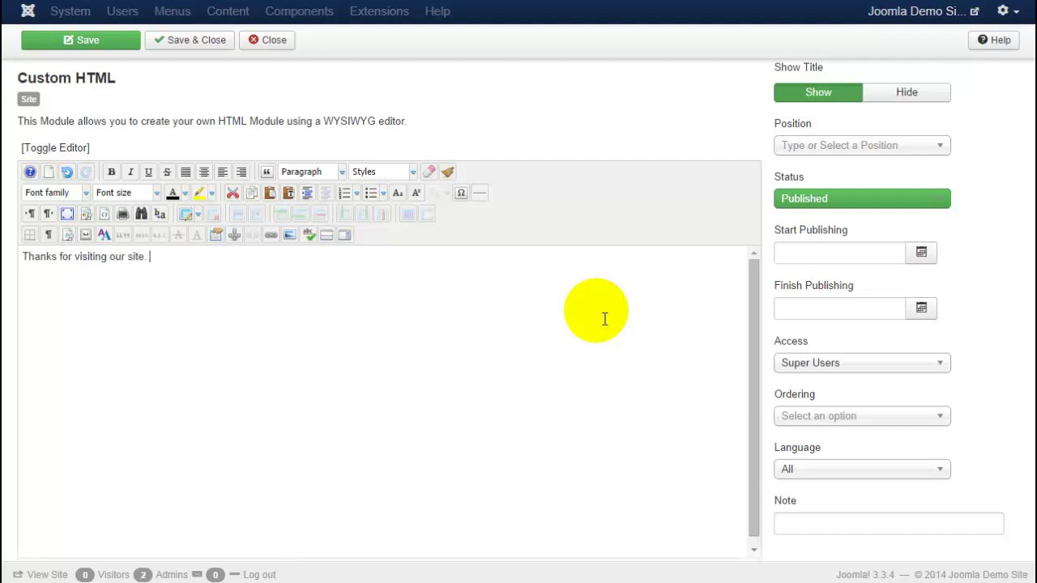
type("Please come back soon for")
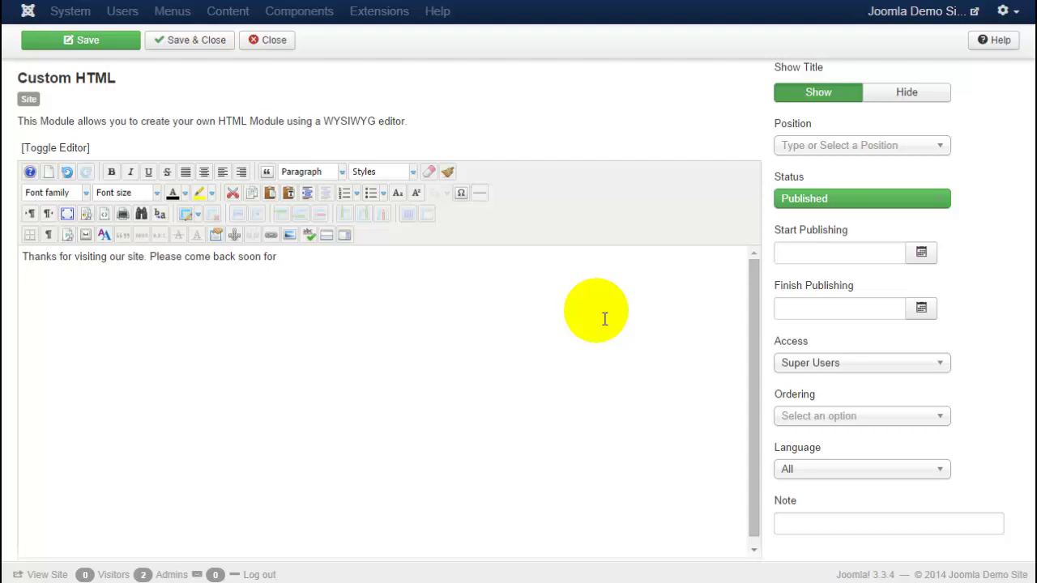
type(" more information.")
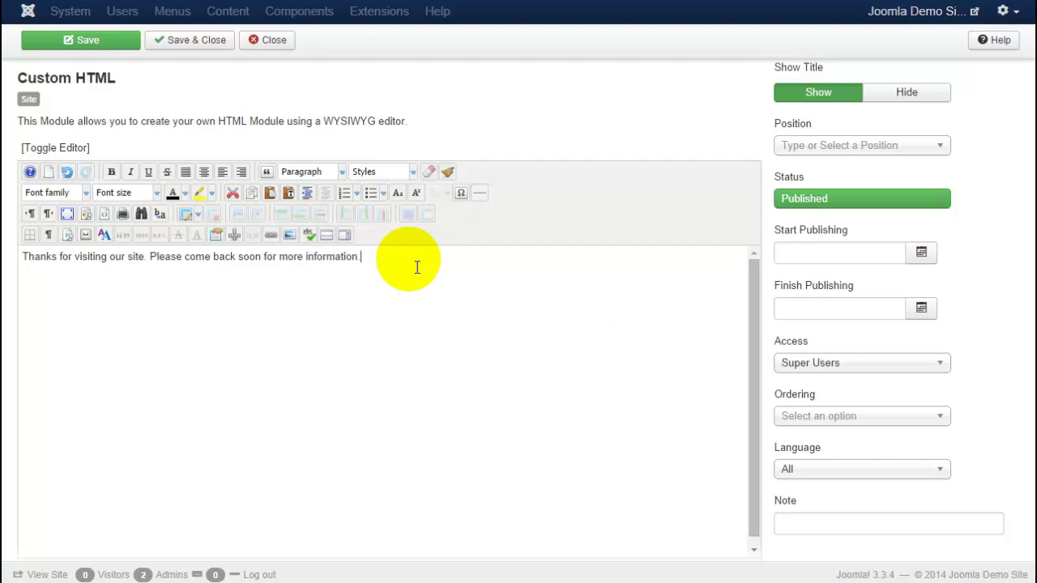
key("Return")
- View the image insertion dialog for the module content and close it without inserting an image
scroll(1033, 254, "down", 2)
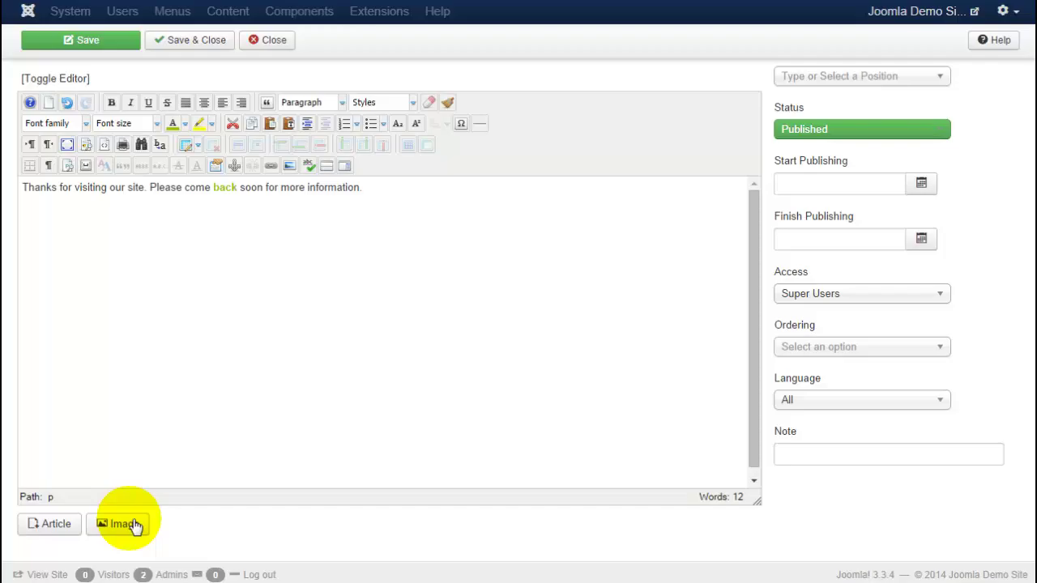
left_click(130, 524)
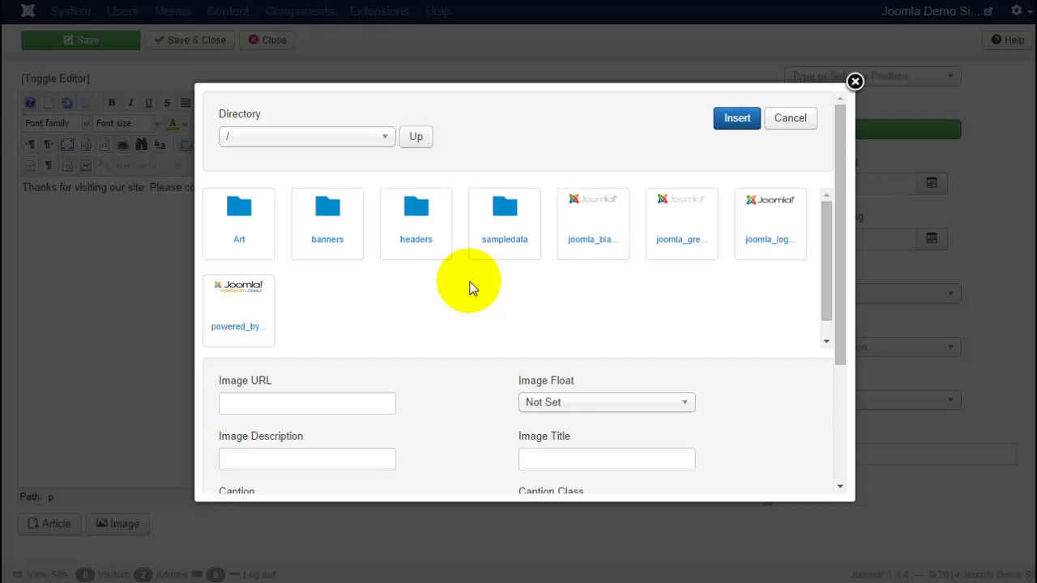
left_click(855, 81)
- Set the Latest News module's position to user1
scroll(1030, 243, "up", 2)
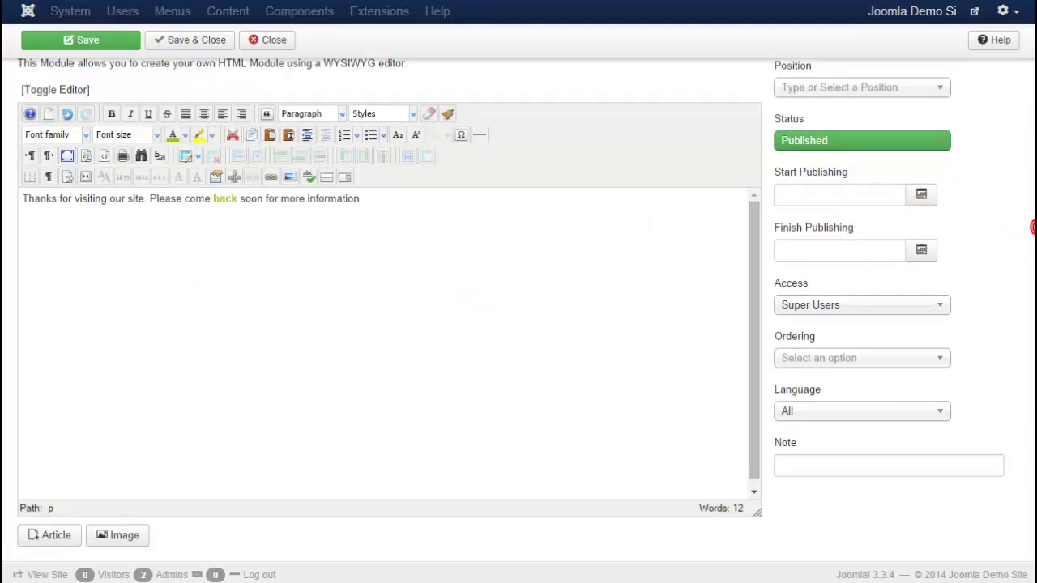
scroll(526, 303, "up", 3)
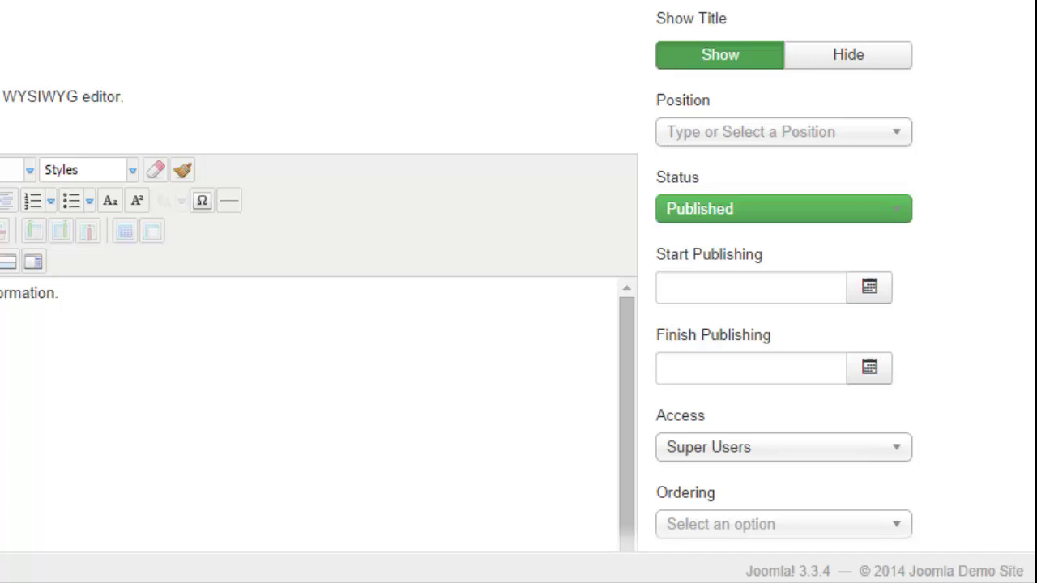
left_click(900, 139)
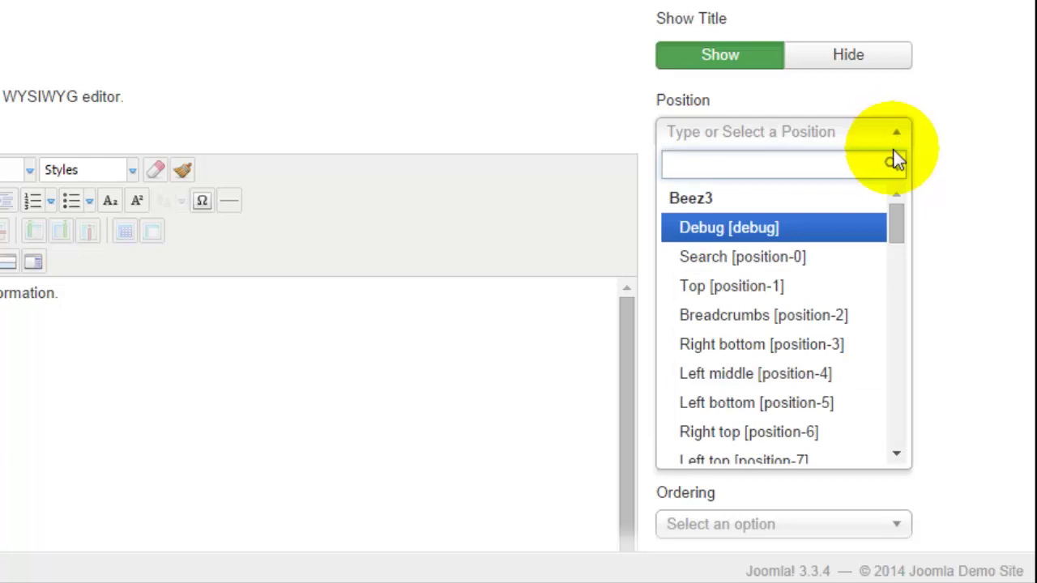
scroll(901, 239, "down", 1)
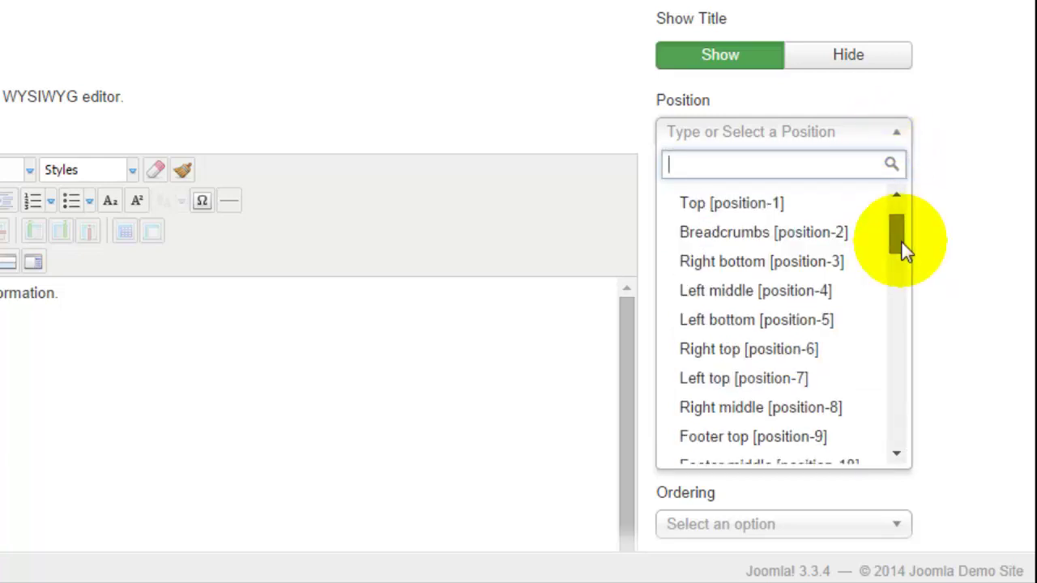
scroll(901, 225, "up", 1)
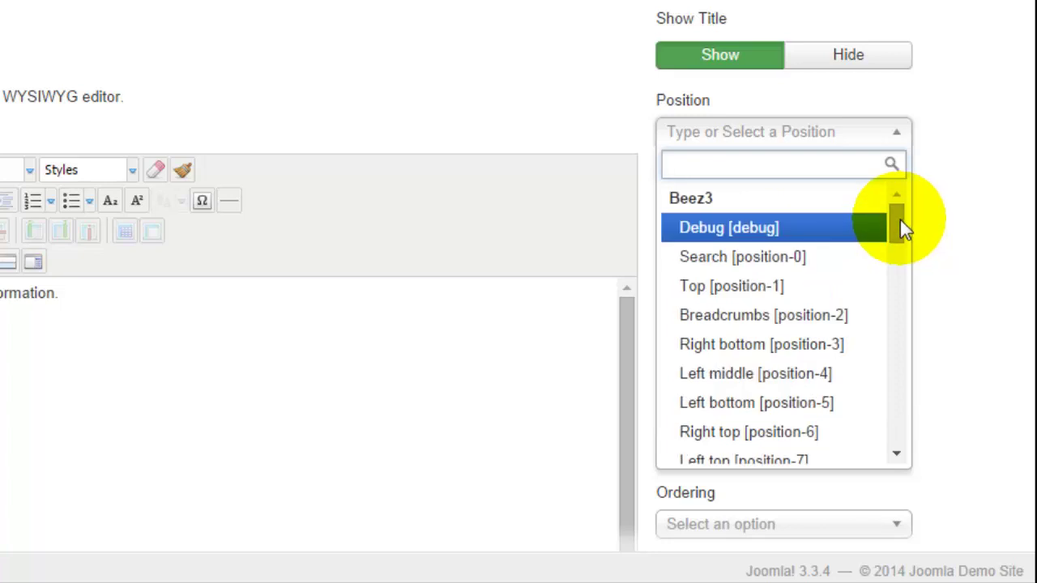
left_click_drag(901, 225, 883, 318)
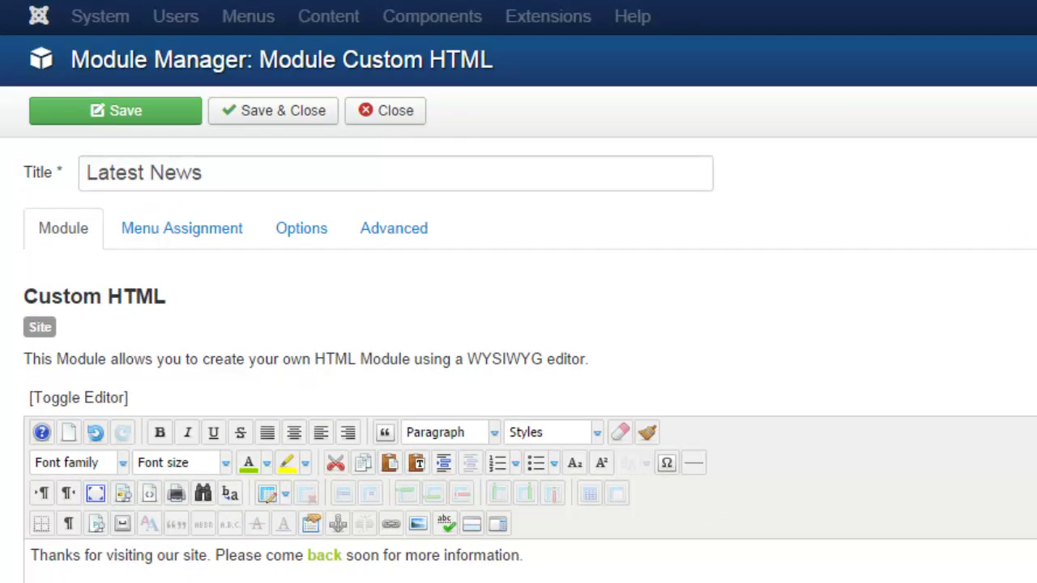
- Check the Latest News module's menu assignment, then save and close the module
left_click(181, 228)
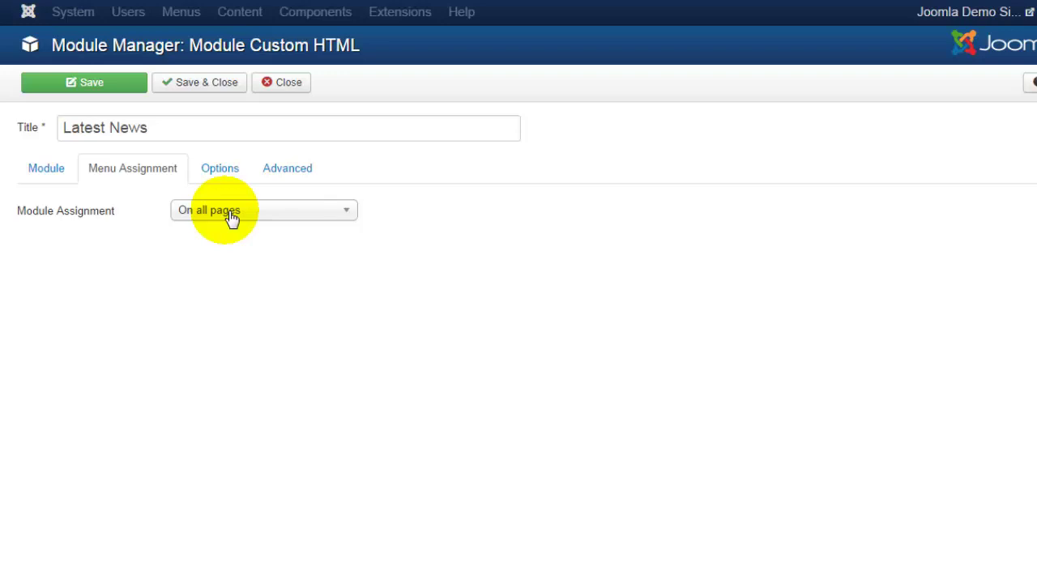
left_click(129, 85)
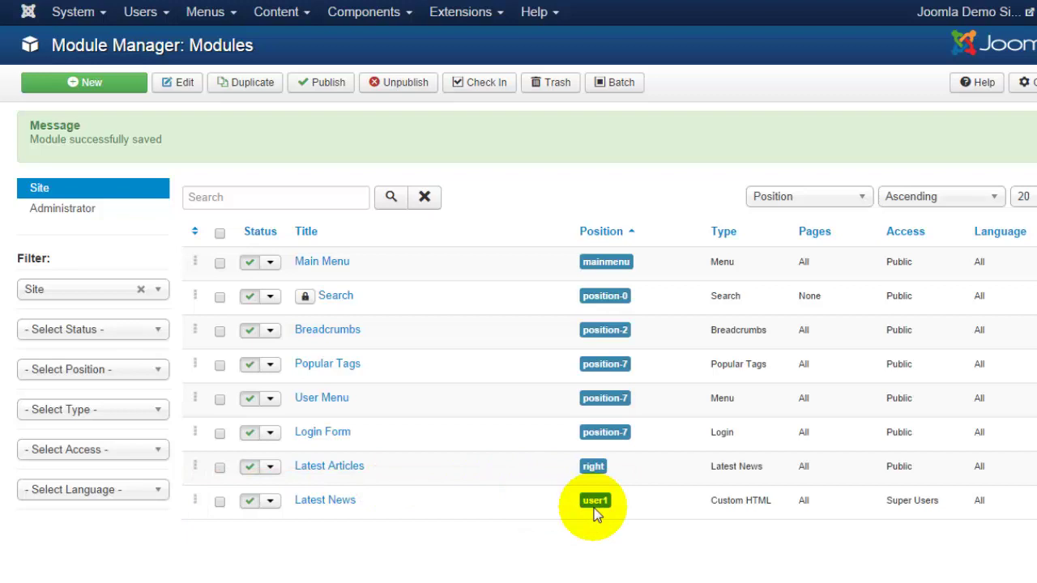
- Start another new module of the Most Read Content type
left_click(108, 88)
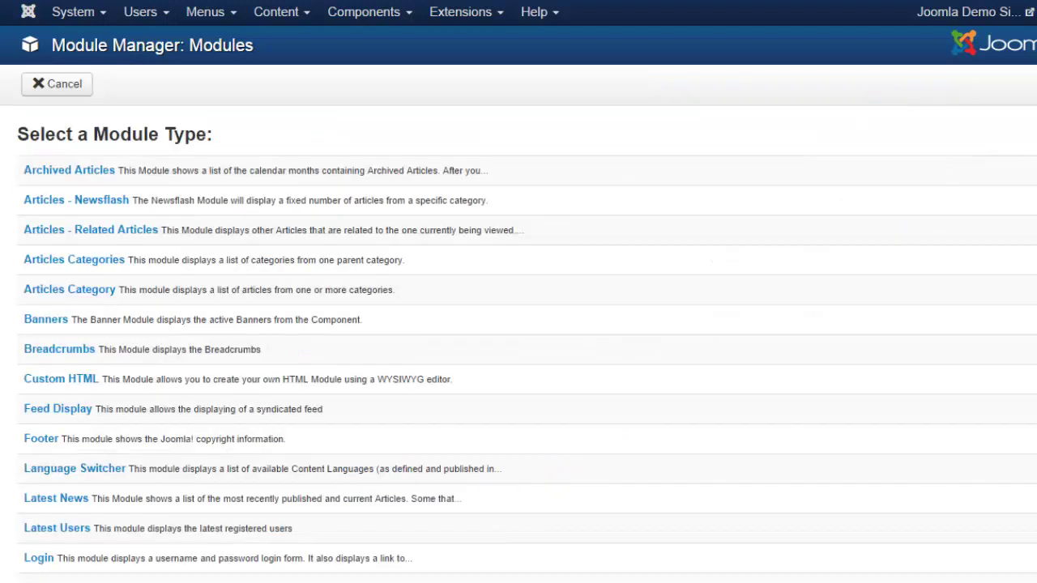
scroll(518, 304, "down", 3)
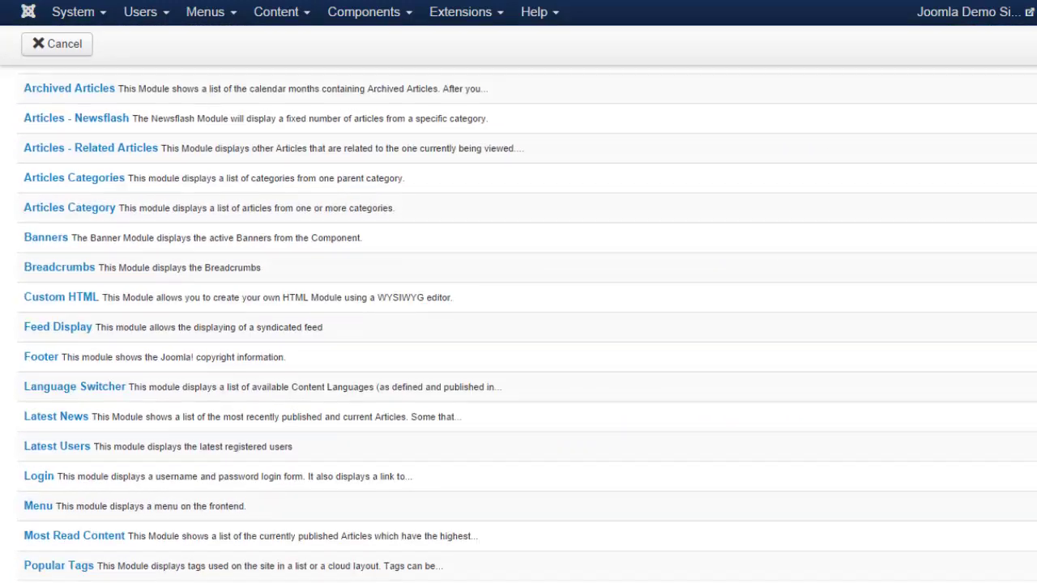
scroll(586, 219, "down", 3)
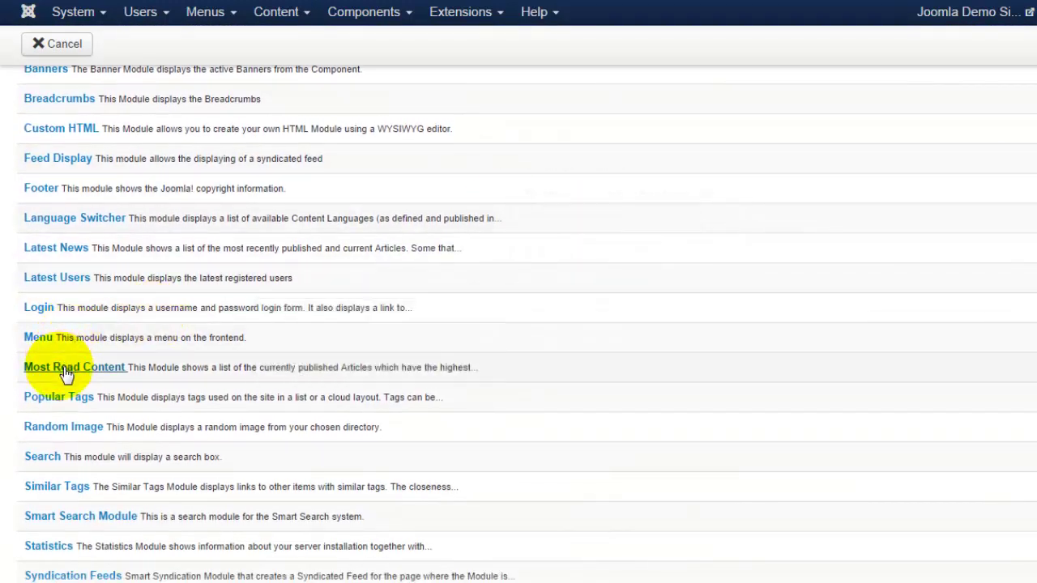
left_click(32, 371)
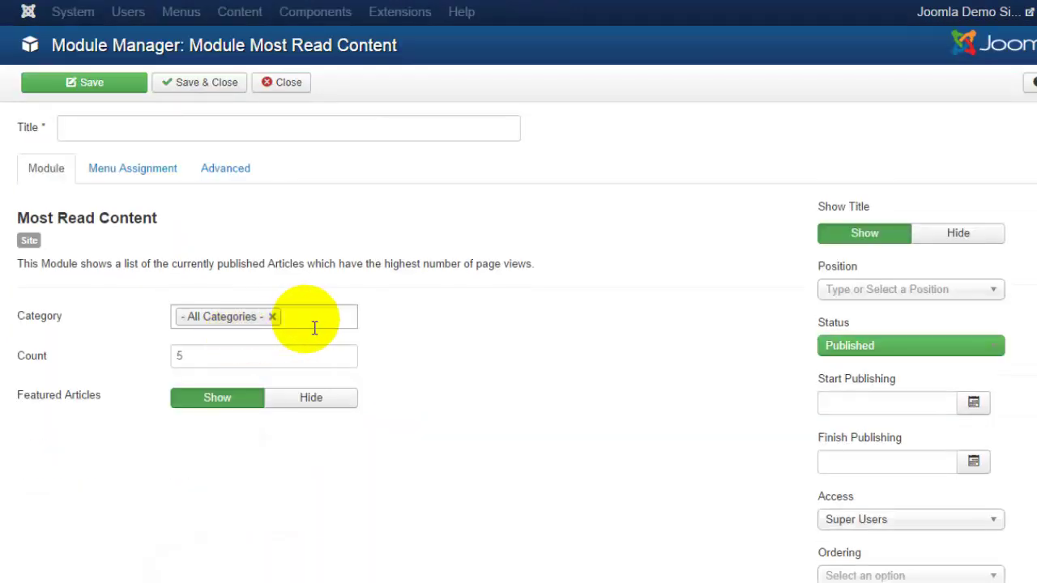
- Examine the Most Read Content module's category choices, article count and publishing status options
left_click(319, 323)
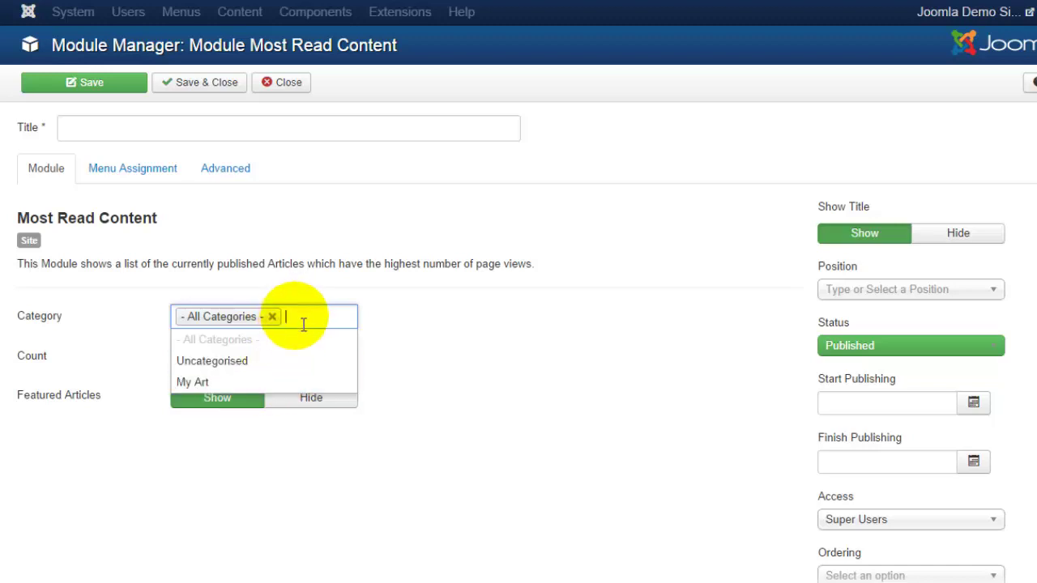
left_click(361, 342)
double_click(180, 357)
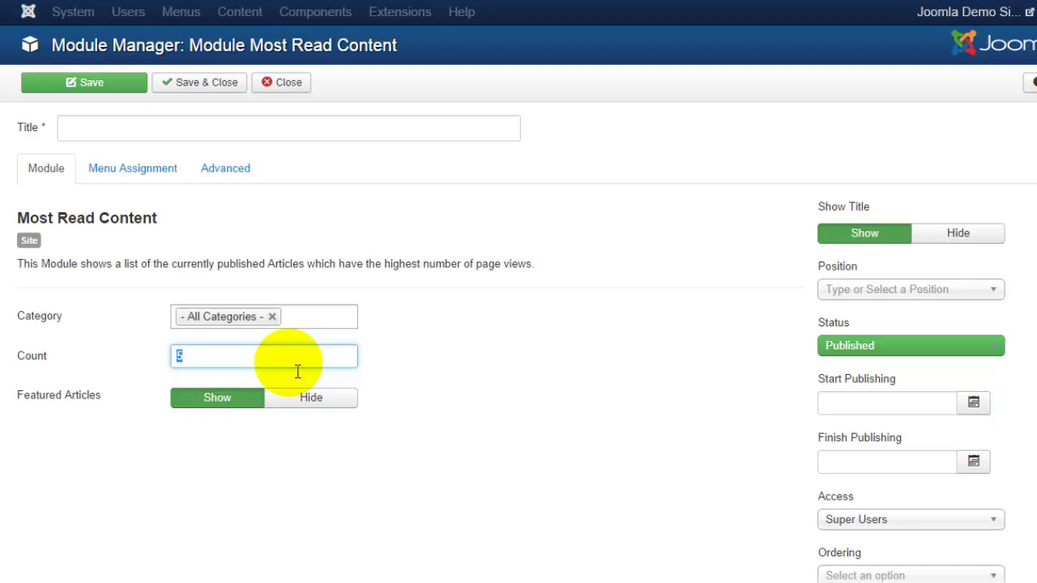
scroll(297, 371, "down", 2)
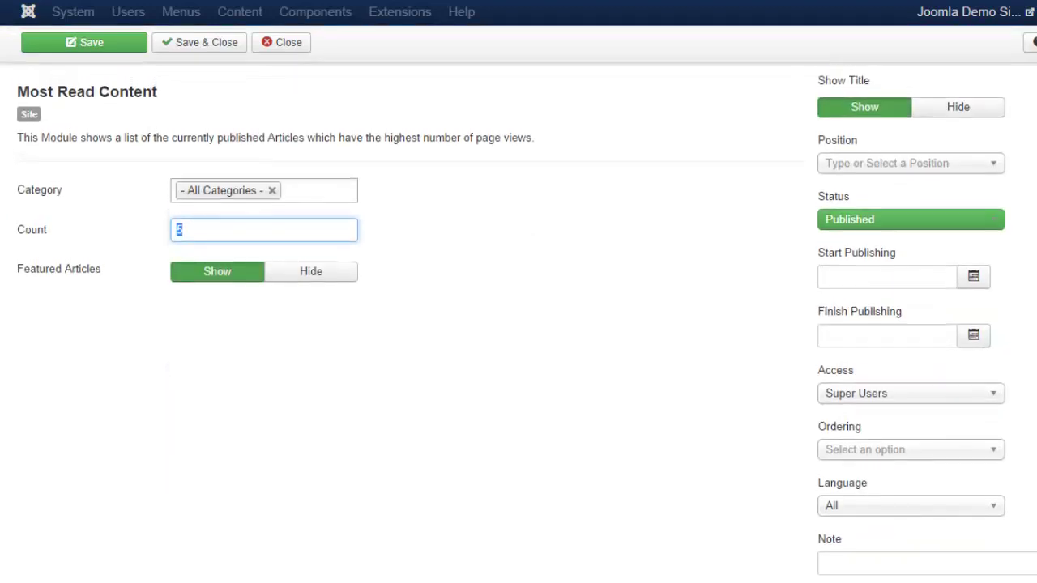
scroll(526, 324, "up", 2)
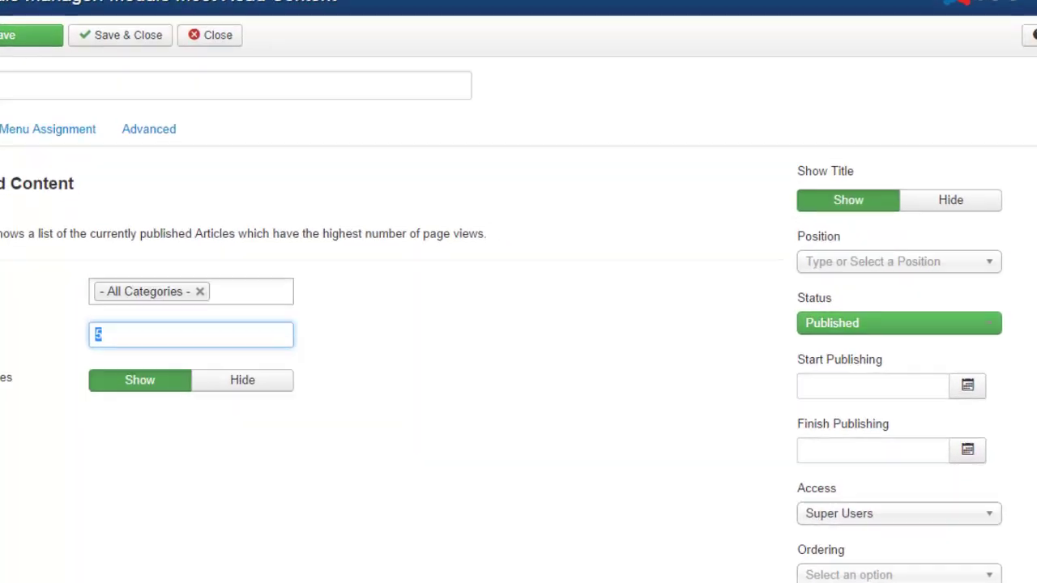
left_click(976, 276)
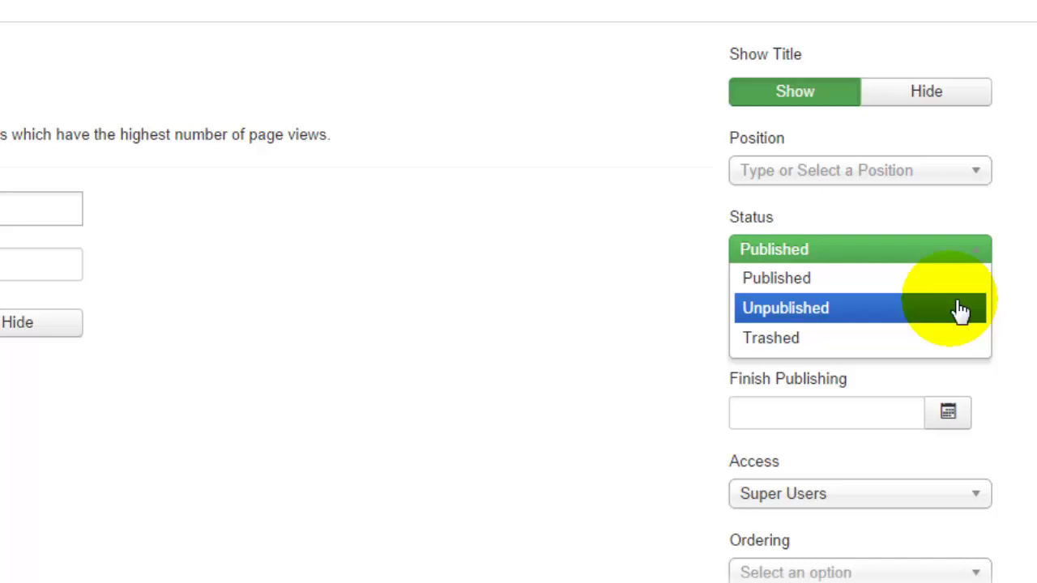
left_click(1015, 312)
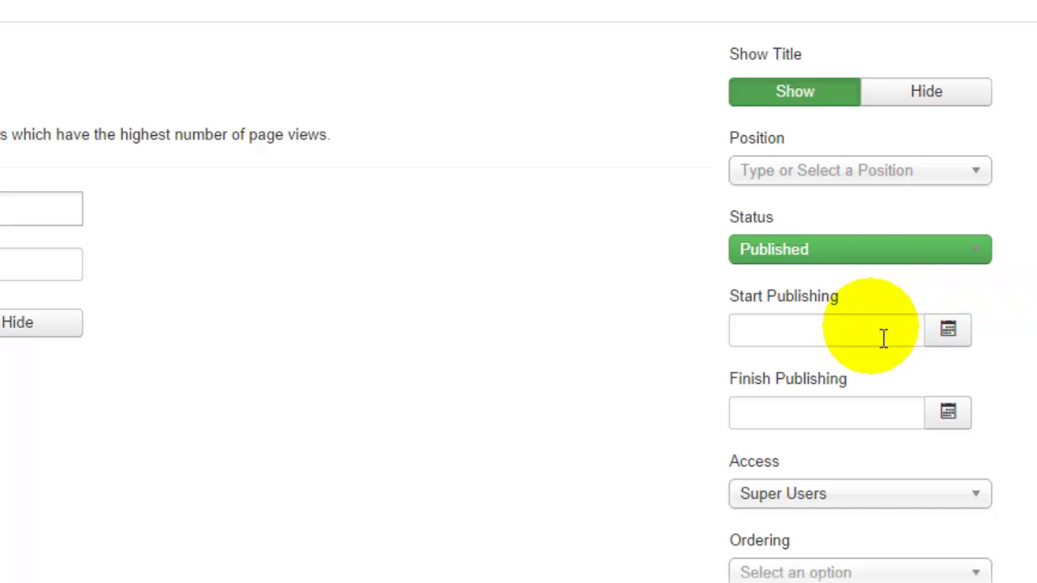
- Set the module's Start Publishing date to January 31, 2014, and open the Finish Publishing date picker
left_click(948, 332)
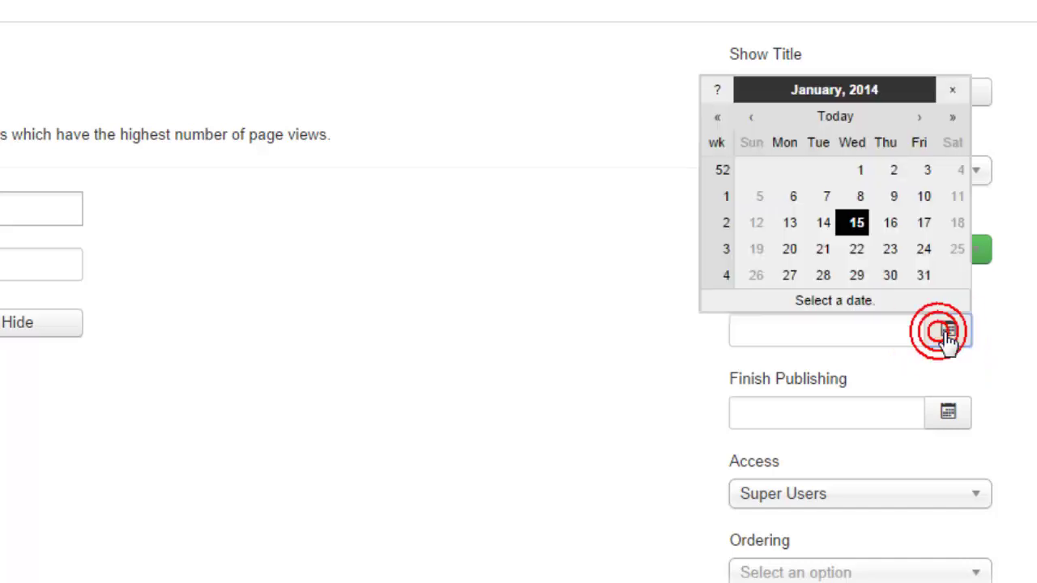
left_click(923, 283)
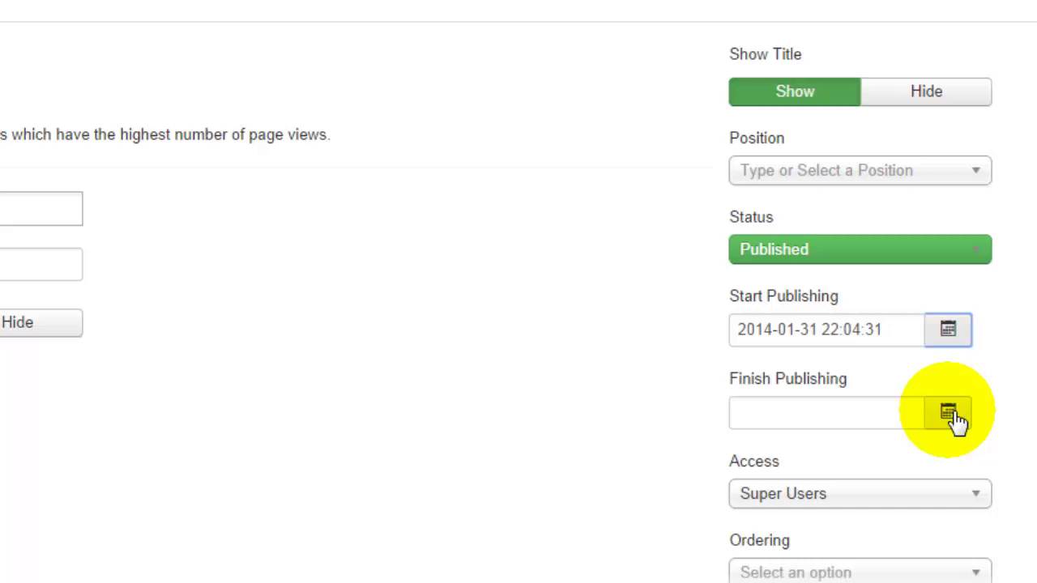
left_click(952, 415)
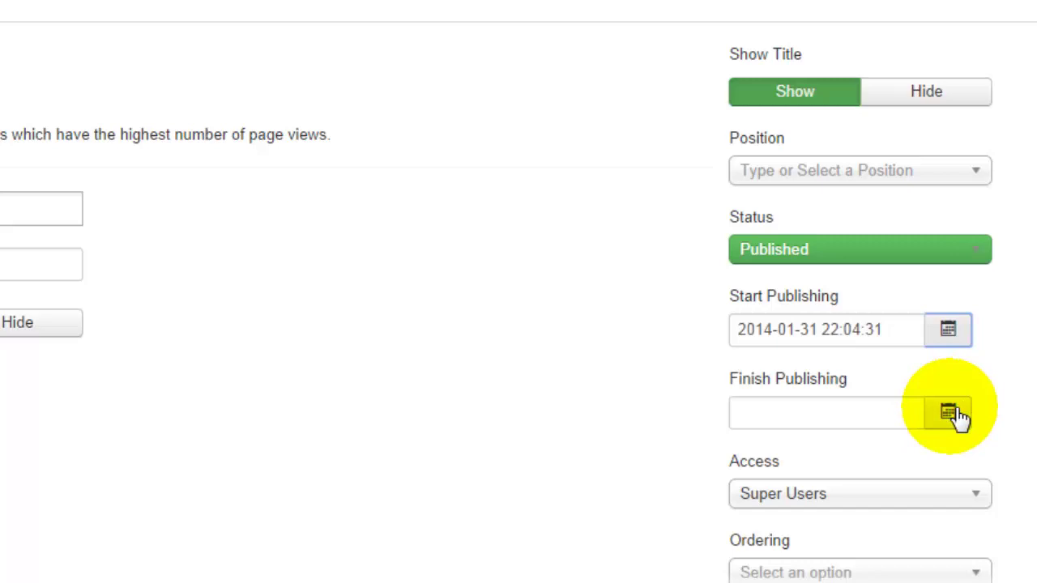